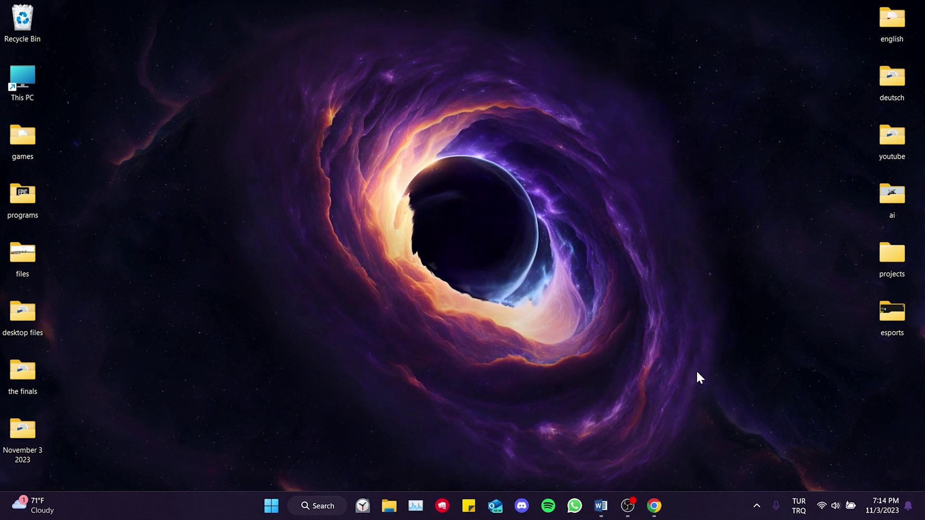
Step: Search Google for 'chrome old versions' from Chrome's address bar
left_click(654, 505)
left_click(277, 39)
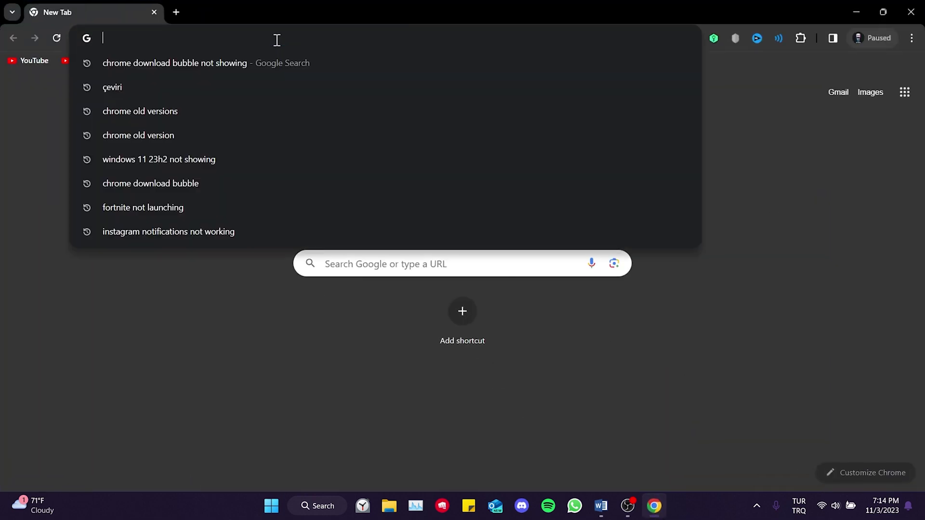
type("chrome old versions")
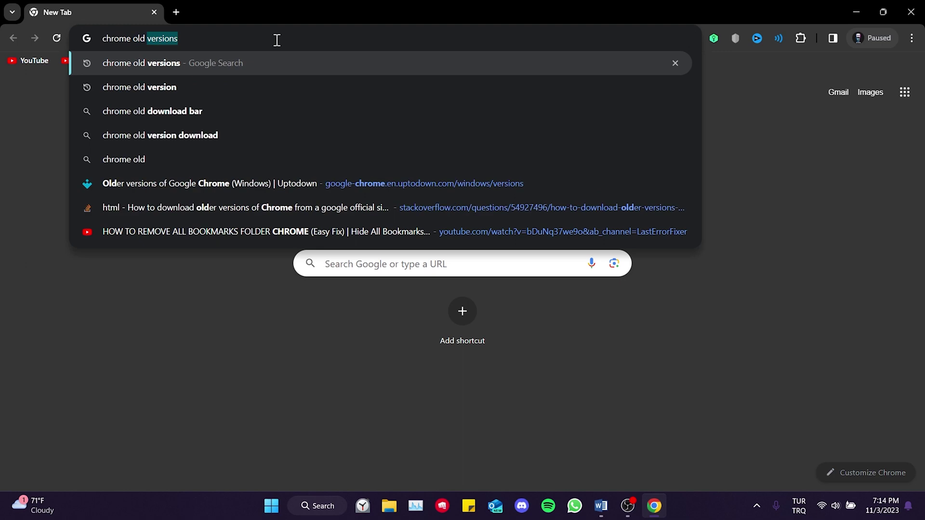
key("Return")
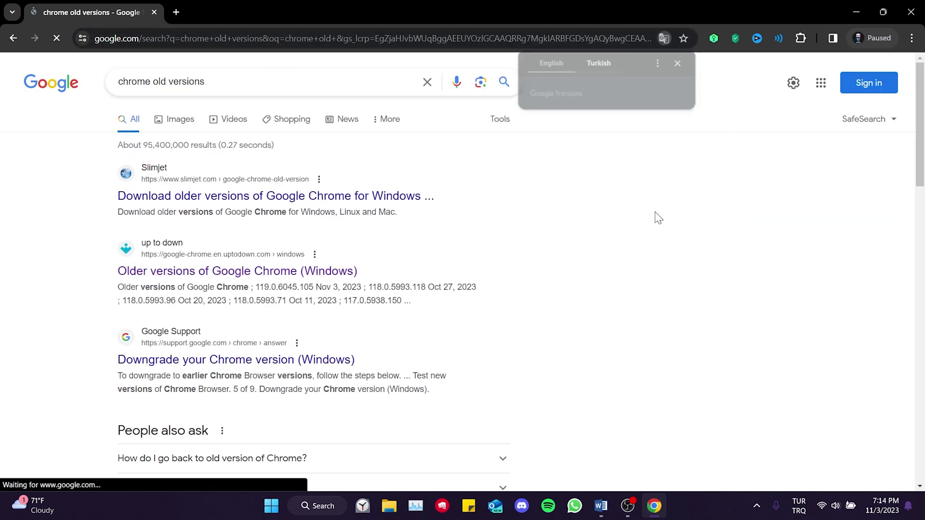
Step: From Slimjet's older-versions page, save the 64-bit Chrome 104.0.5112.102 installer to the Desktop
left_click(240, 199)
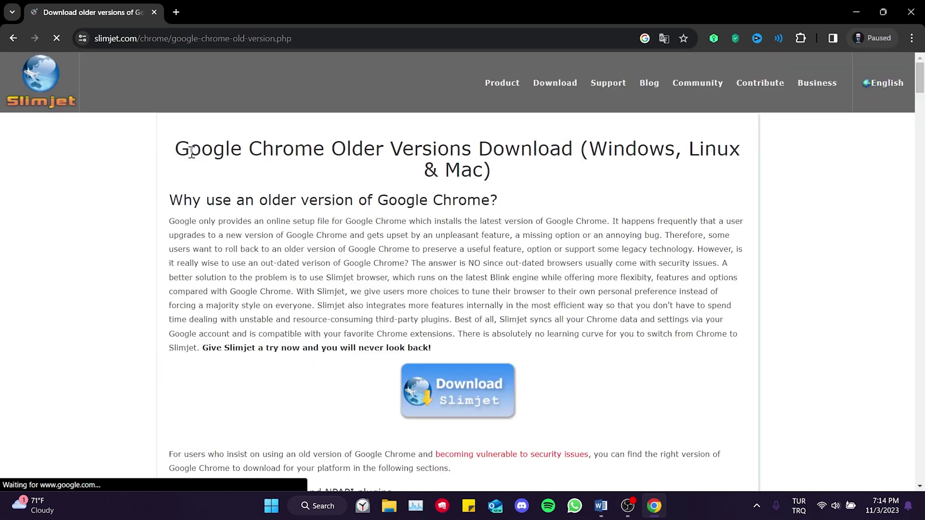
scroll(459, 172, "down", 6)
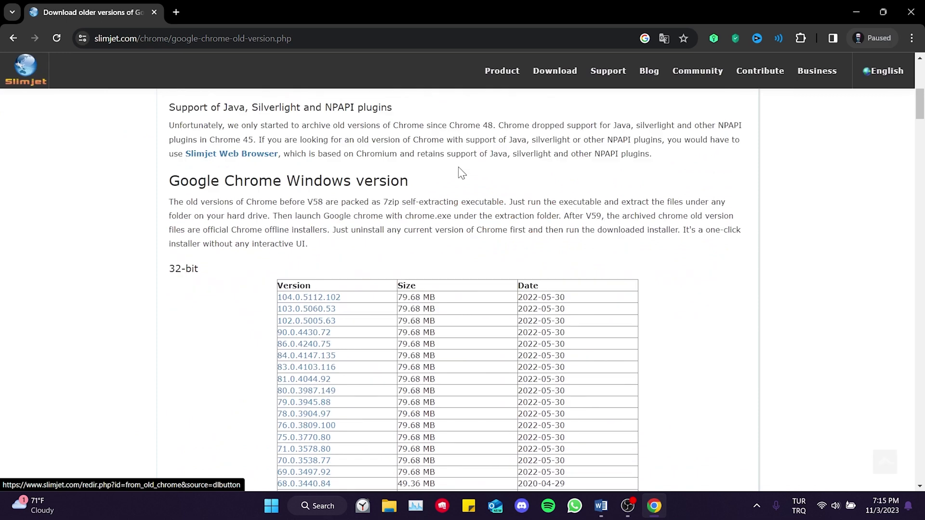
scroll(132, 198, "down", 4)
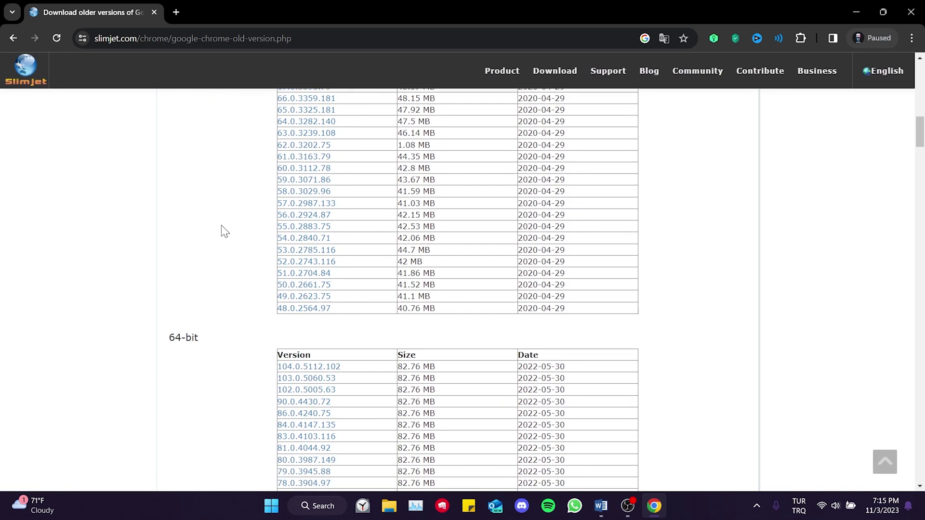
scroll(223, 230, "down", 3)
scroll(204, 238, "up", 3)
scroll(204, 248, "up", 1)
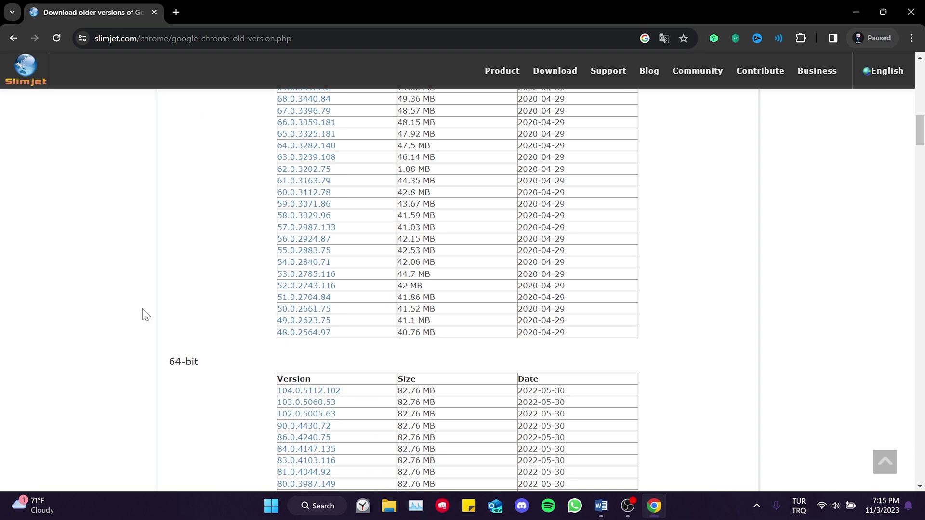
scroll(149, 326, "down", 1)
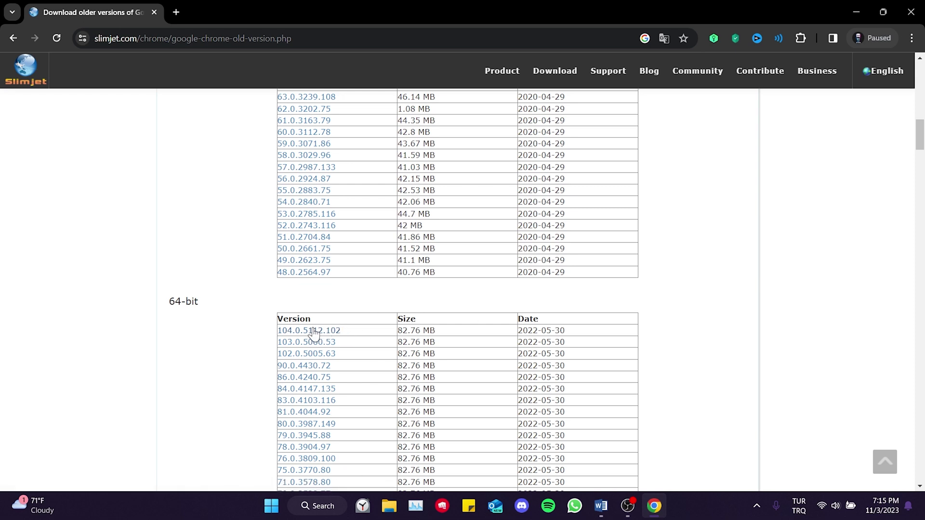
left_click(309, 332)
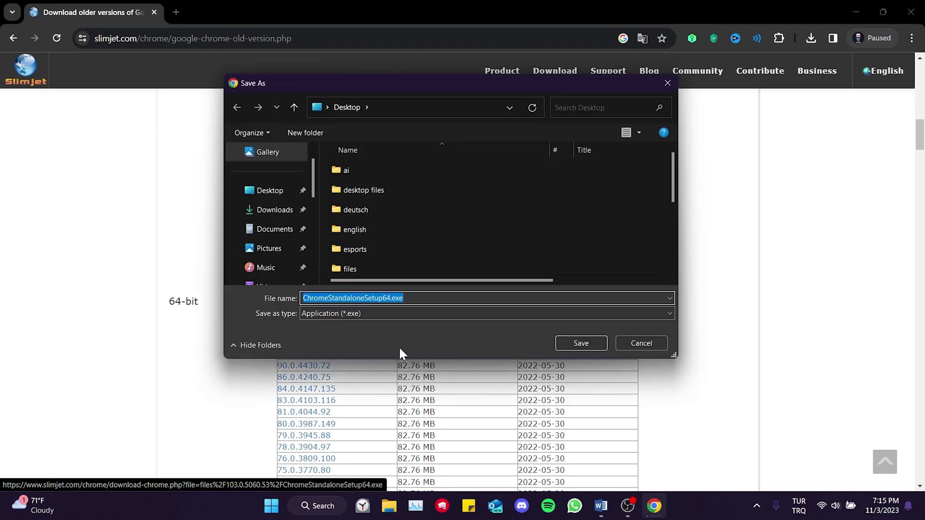
left_click(260, 190)
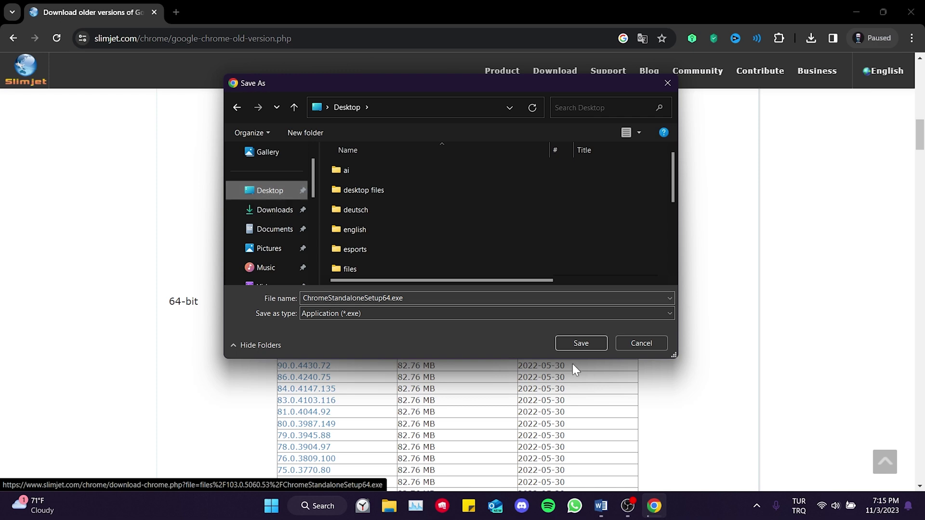
left_click(580, 343)
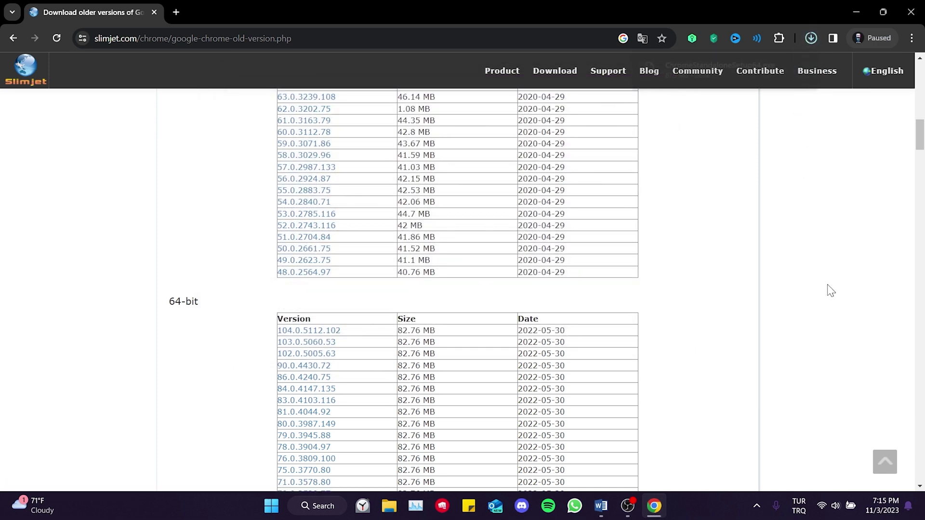
Step: Close Chrome and reach Control Panel's installed programs list via Windows search
left_click(911, 12)
left_click(290, 174)
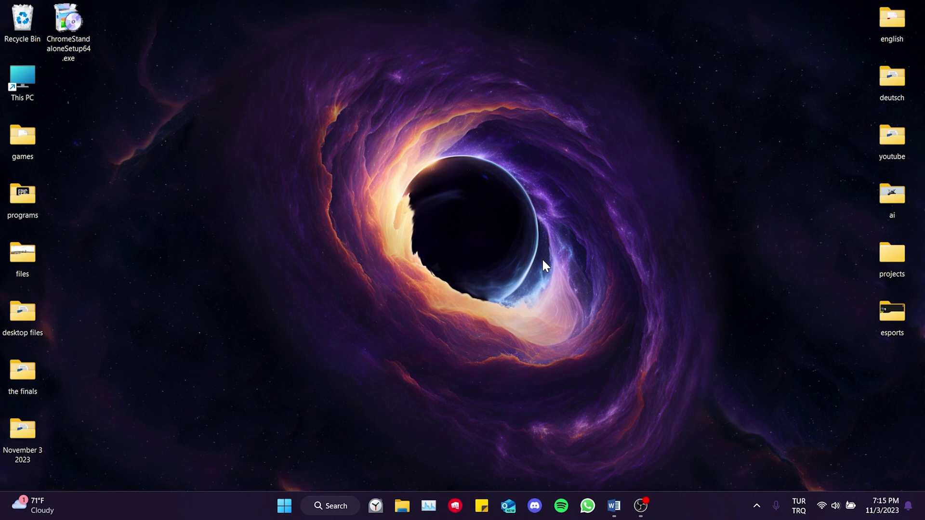
left_click(338, 509)
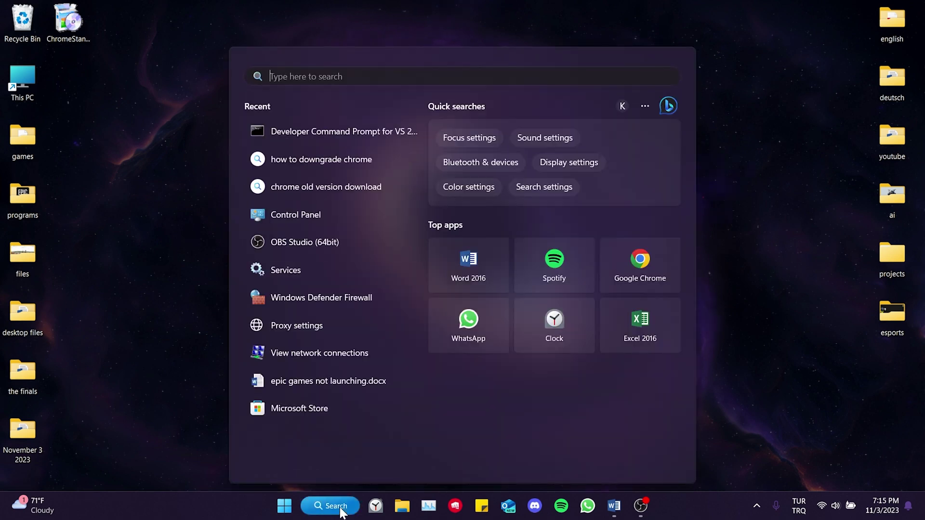
type("co")
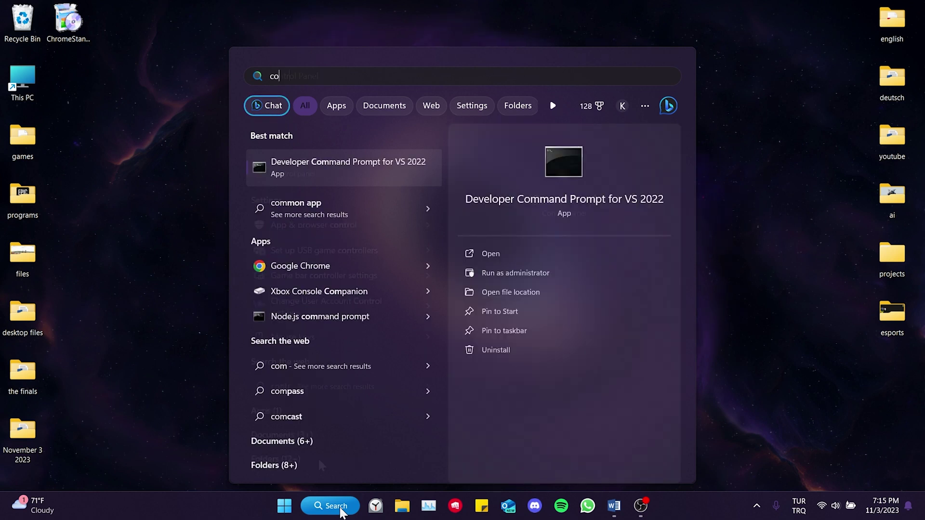
type("ntrol")
left_click(295, 164)
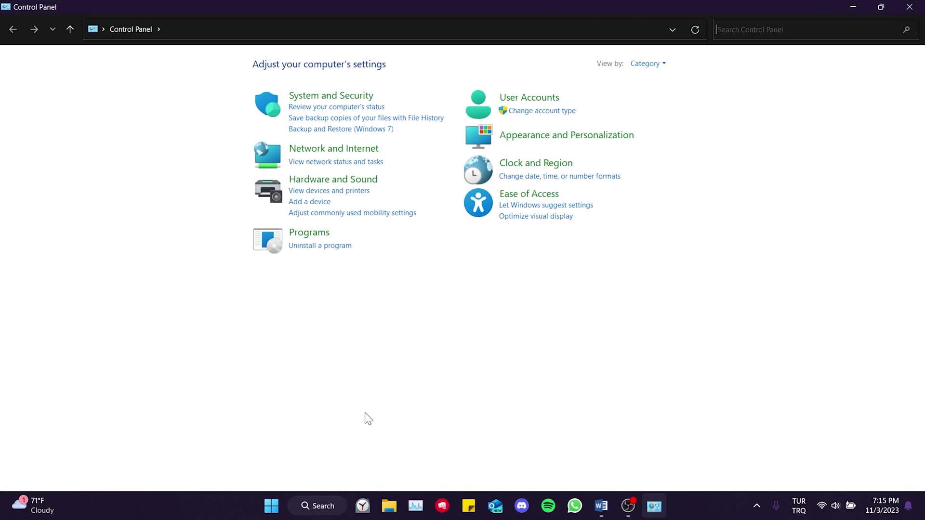
left_click(318, 249)
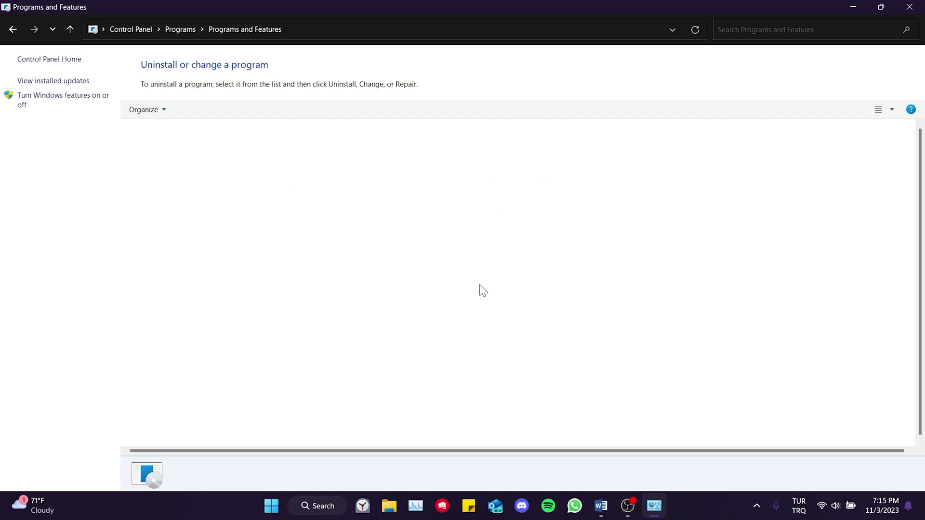
Step: Uninstall Google Chrome from the list, confirm it, and close Programs and Features
left_click(196, 271)
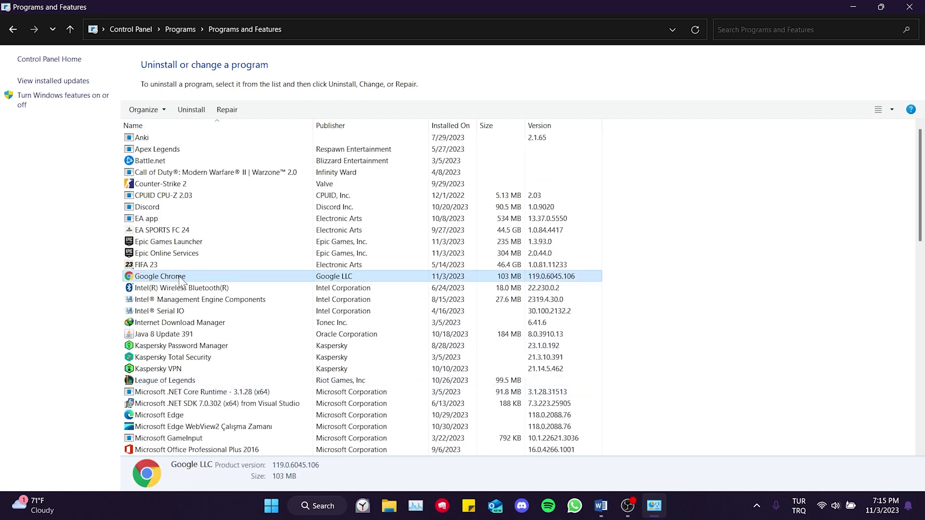
right_click(186, 274)
left_click(229, 282)
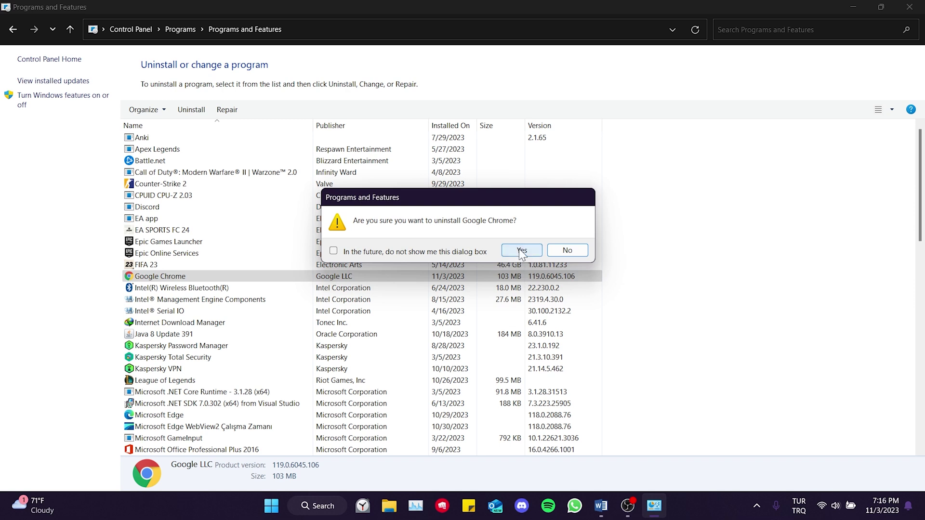
left_click(519, 249)
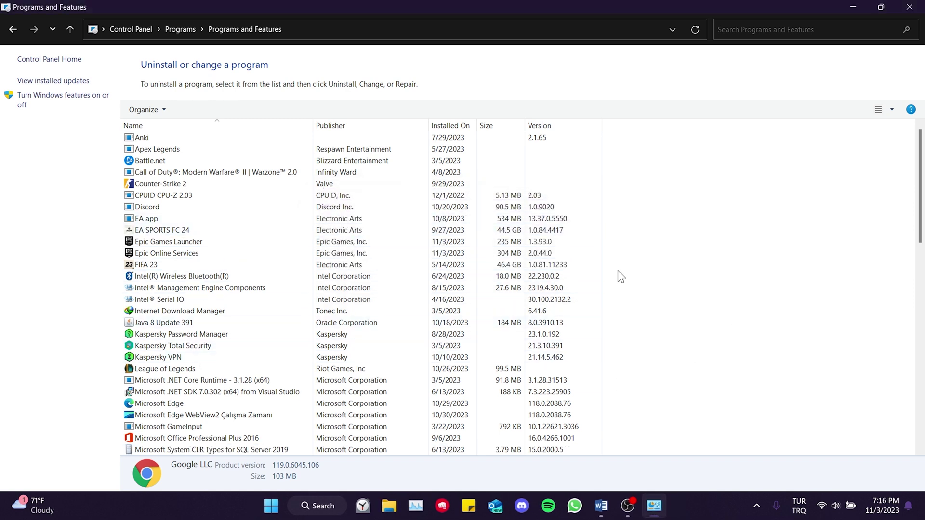
left_click(909, 7)
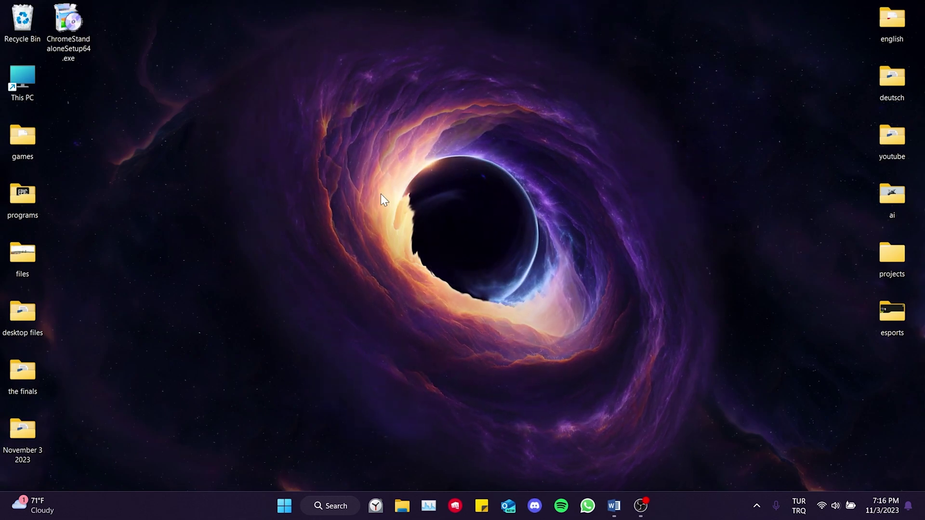
Step: Run ChromeStandaloneSetup64.exe from the desktop to install Chrome, then close the new browser window
left_click_drag(73, 33, 232, 177)
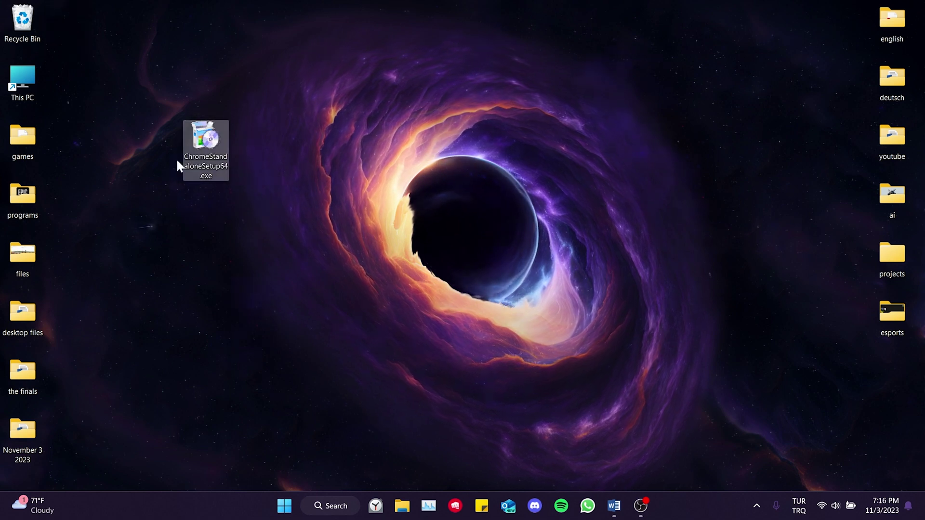
double_click(205, 144)
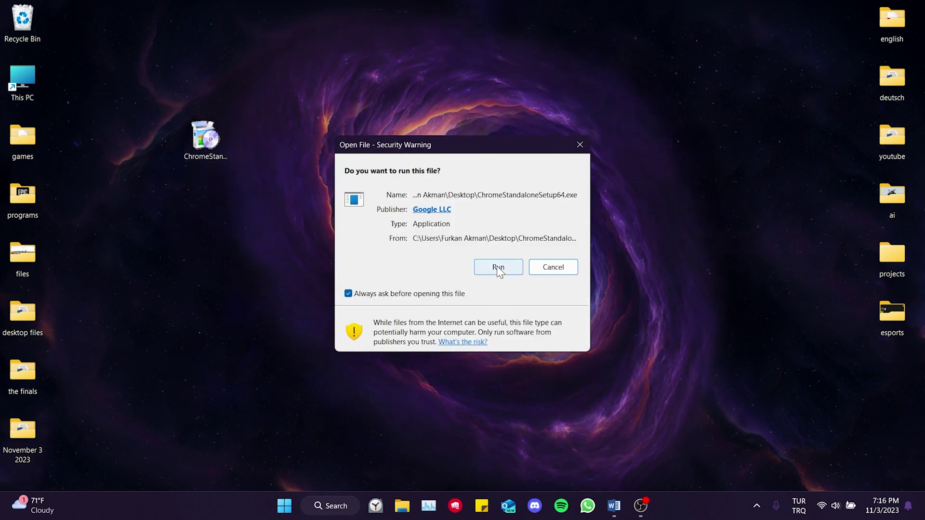
left_click(496, 268)
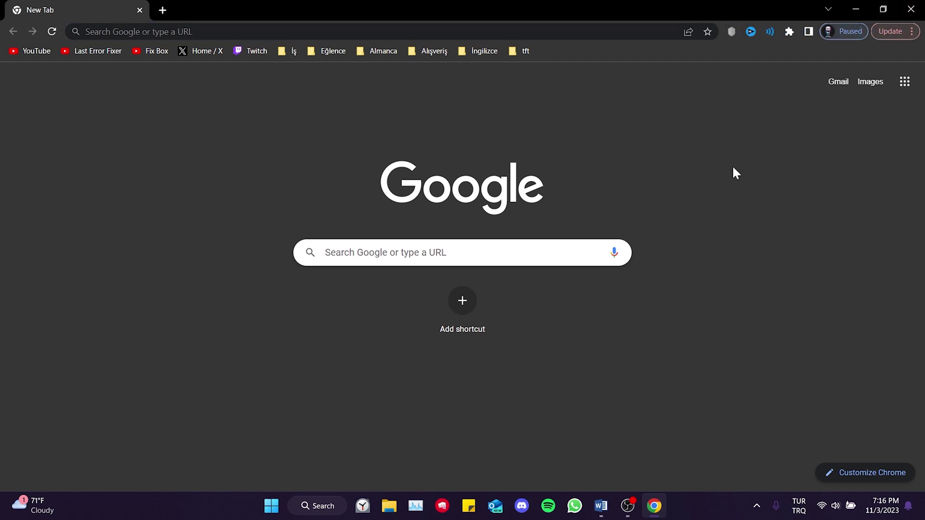
left_click(915, 7)
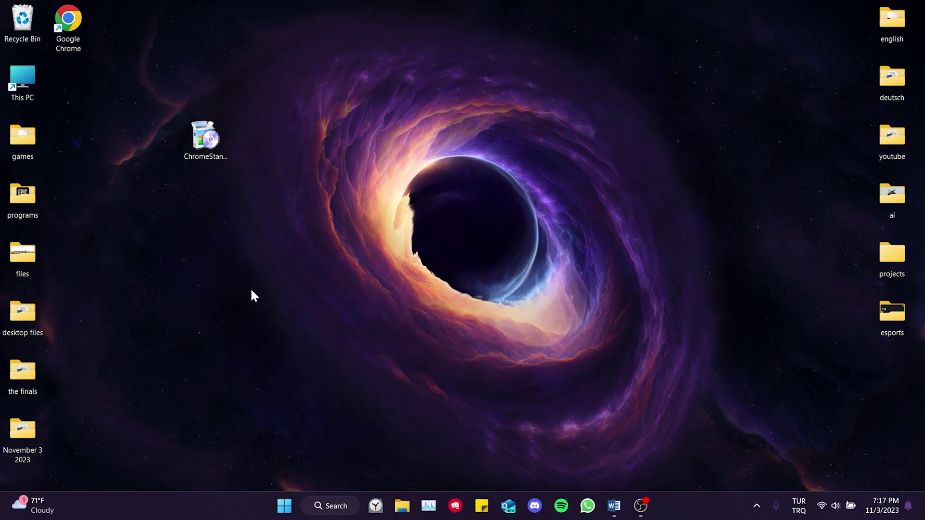
Step: Fill the Run box (Win+R) with services.msc, replacing the prefilled command
key("super+r")
left_click_drag(180, 351, 422, 235)
left_click(398, 288)
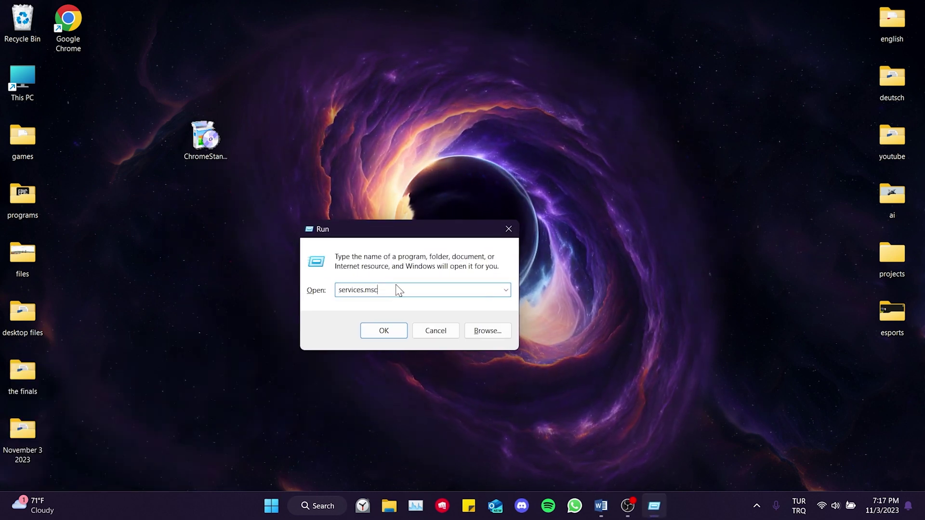
key("ctrl+a")
key("BackSpace")
type("ser")
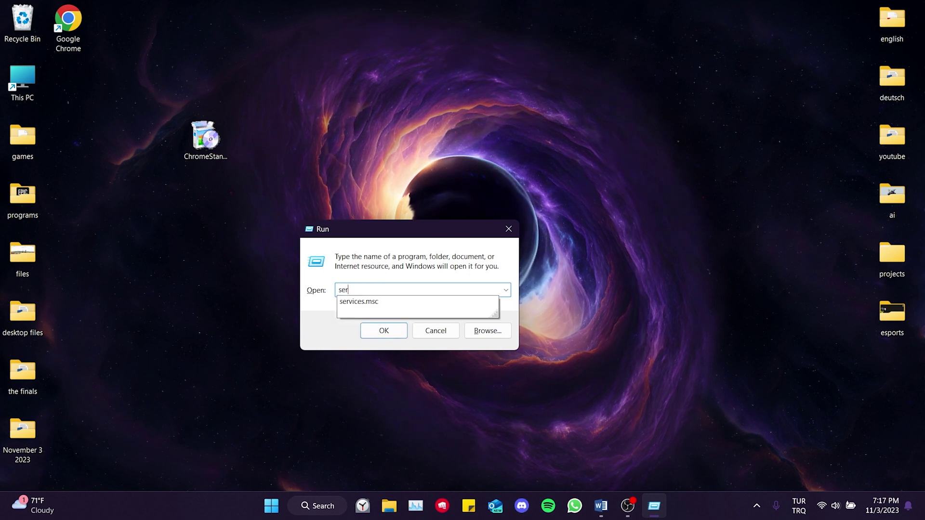
type("vices.ms")
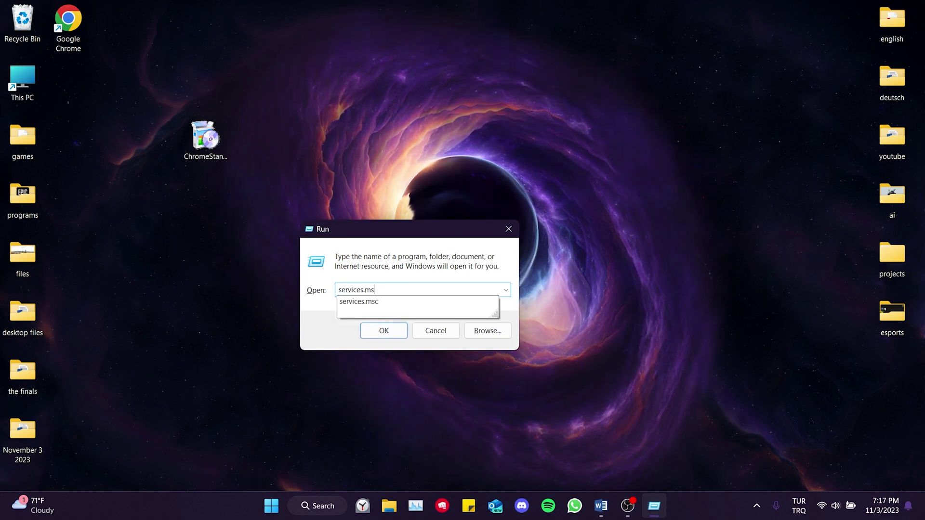
left_click(419, 303)
left_click(395, 290)
Step: In Services, set Google Chrome Elevation Service's startup type to Manual
left_click(378, 335)
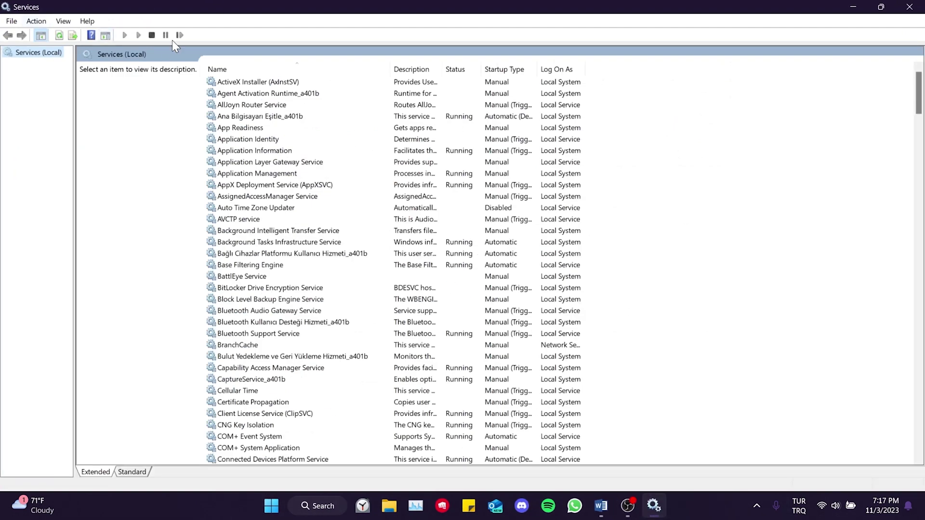
scroll(361, 221, "down", 3)
scroll(359, 219, "up", 3)
key("g")
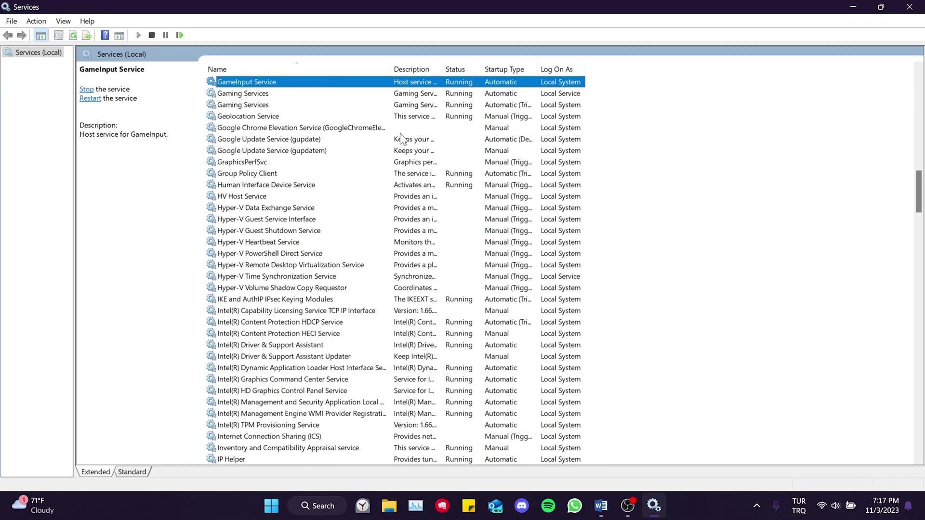
left_click(249, 131)
left_click(250, 147)
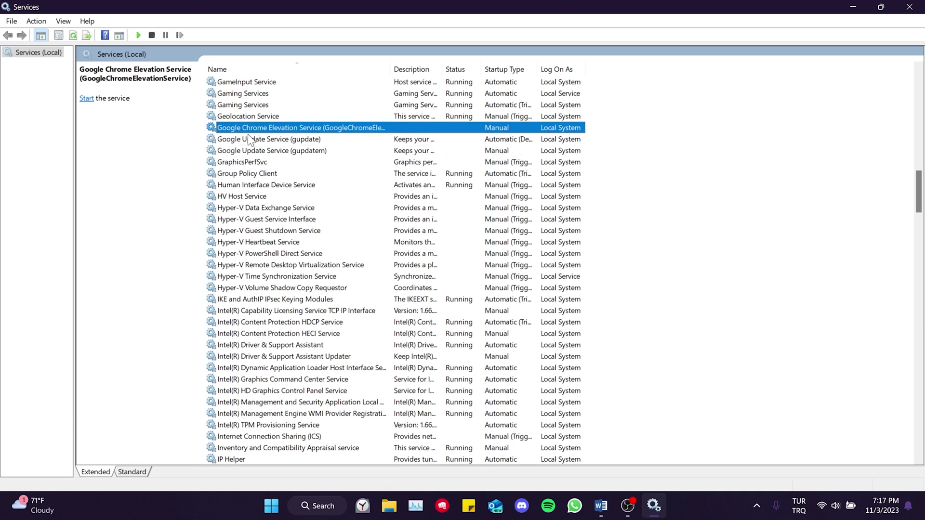
left_click(249, 139)
left_click(249, 150)
left_click(246, 128)
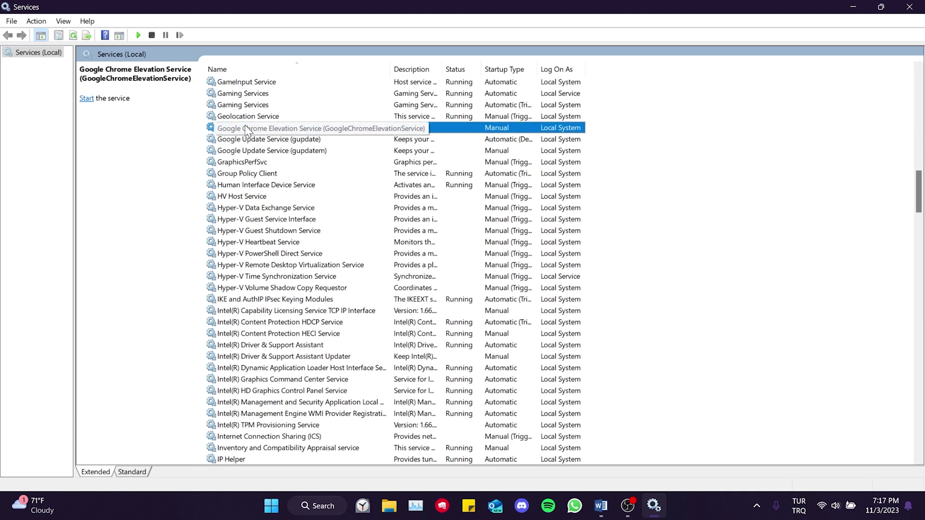
right_click(247, 128)
left_click(288, 243)
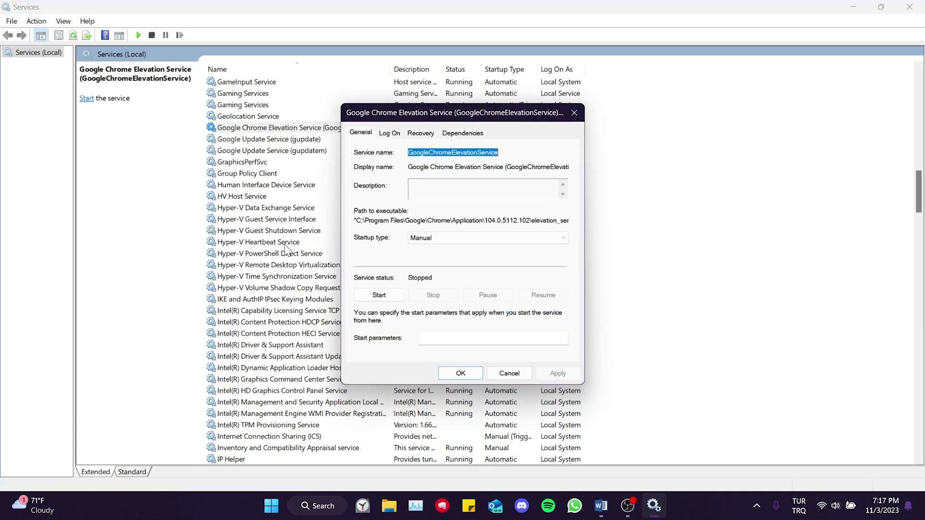
left_click(408, 238)
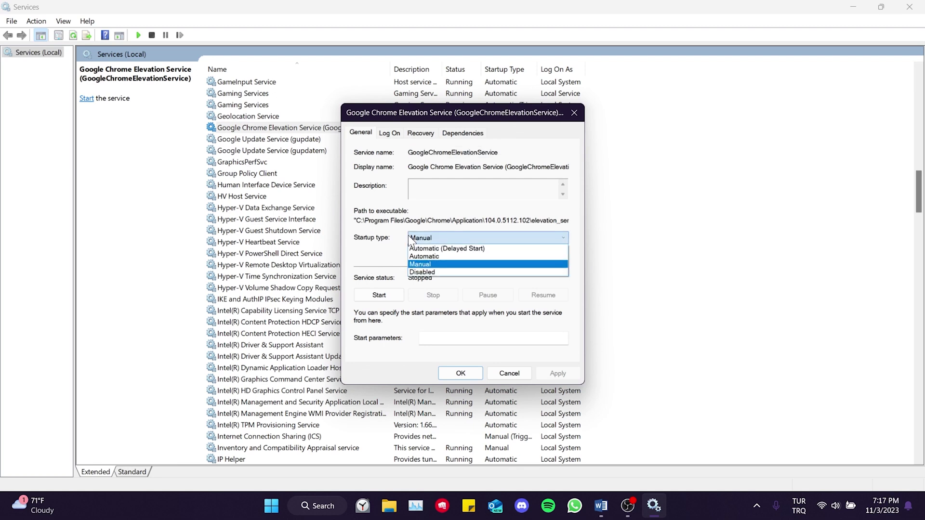
left_click(433, 265)
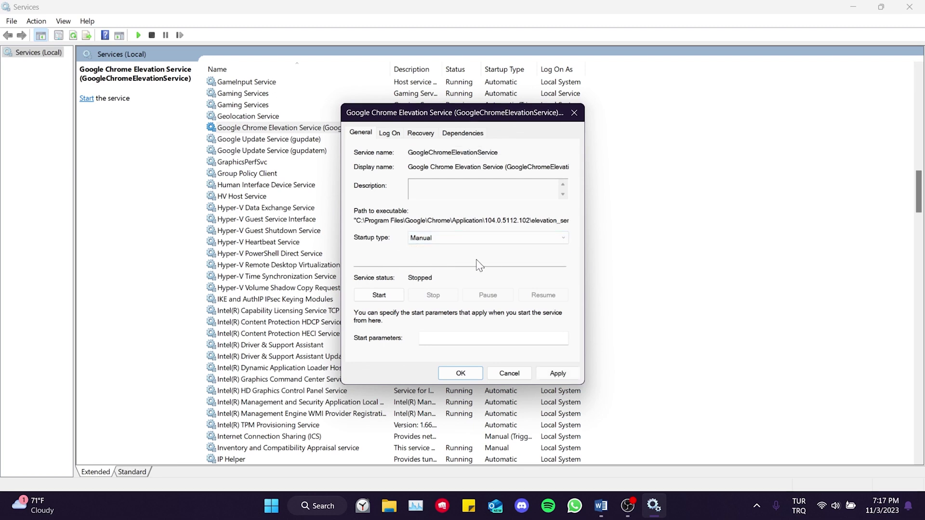
left_click(557, 372)
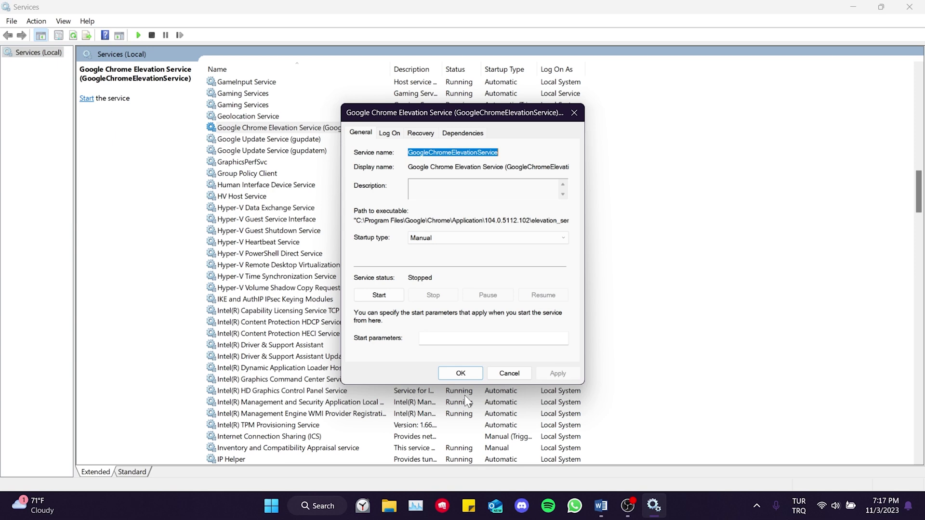
left_click(462, 373)
Step: Set Google Update Service (gupdate) startup type to Manual
left_click(250, 137)
right_click(250, 137)
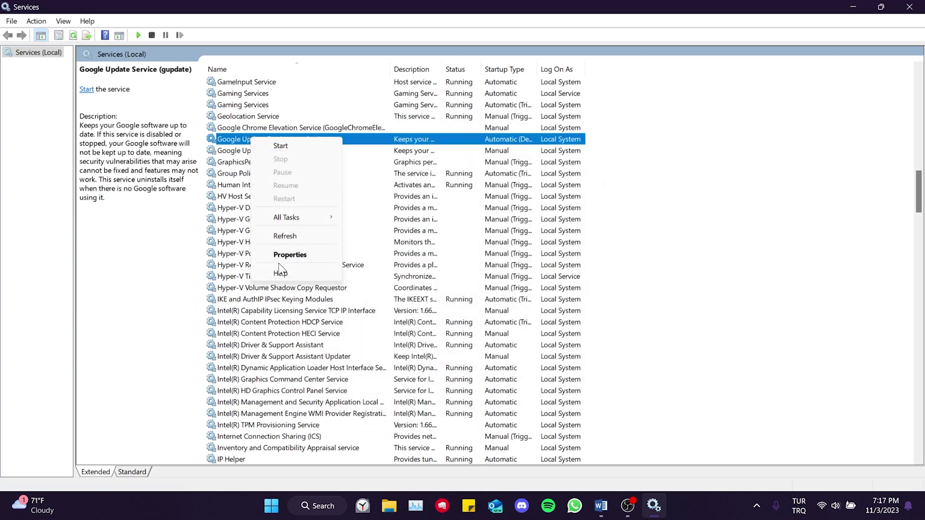
left_click(289, 252)
left_click(468, 237)
left_click(436, 265)
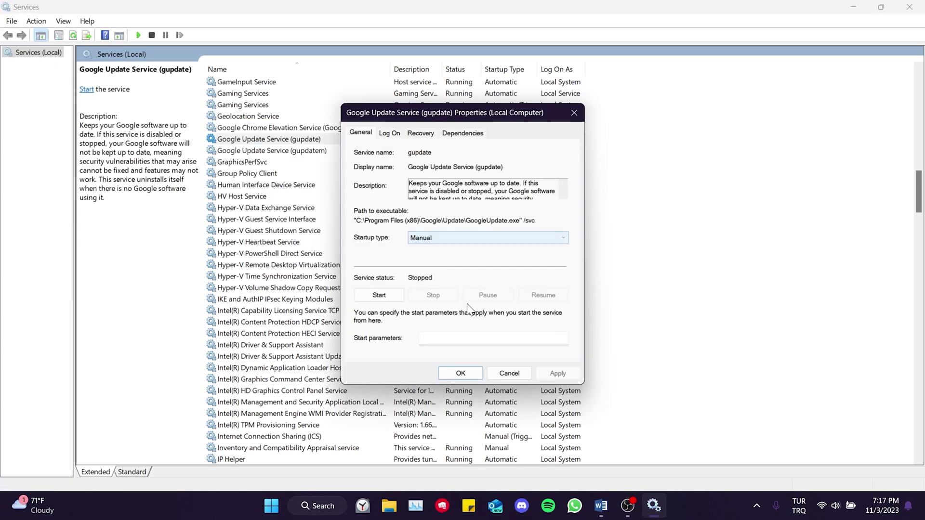
left_click(552, 373)
left_click(457, 373)
Step: Set Google Update Service (gupdatem) startup type to Manual
left_click(250, 151)
right_click(274, 149)
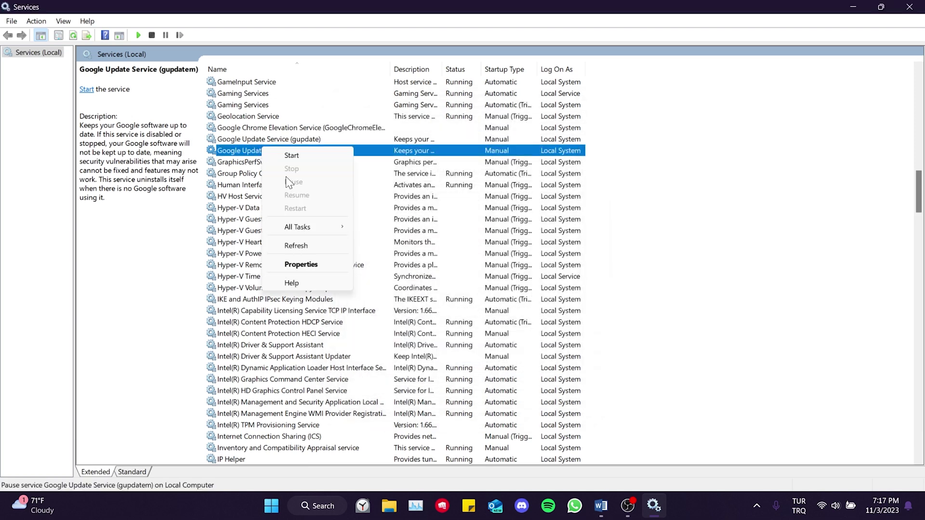
left_click(296, 264)
left_click(468, 237)
left_click(437, 265)
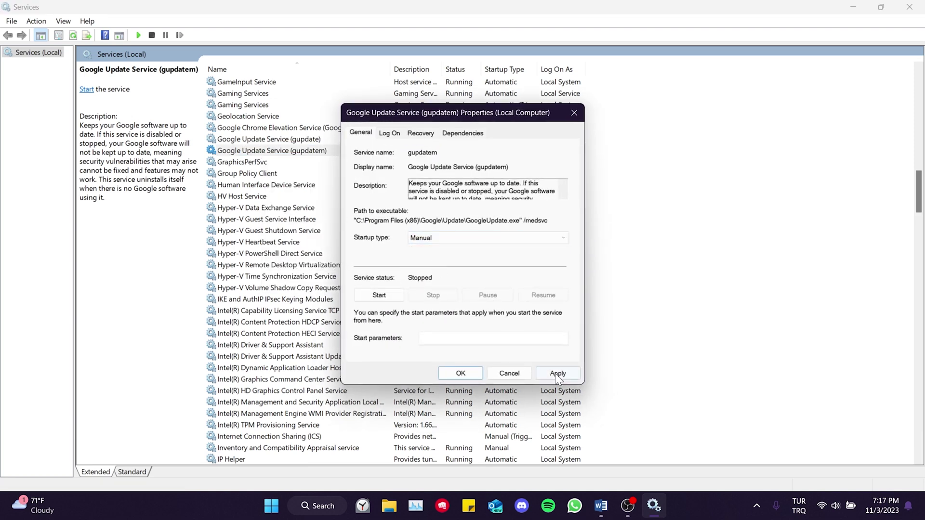
left_click(555, 373)
left_click(463, 375)
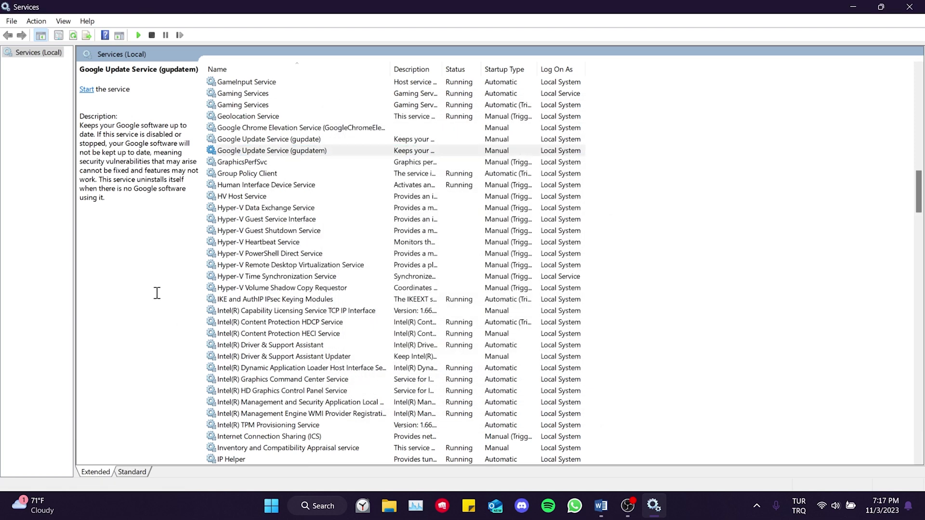
Step: Close Services, launch Chrome from the desktop and load chrome://flags
left_click(909, 7)
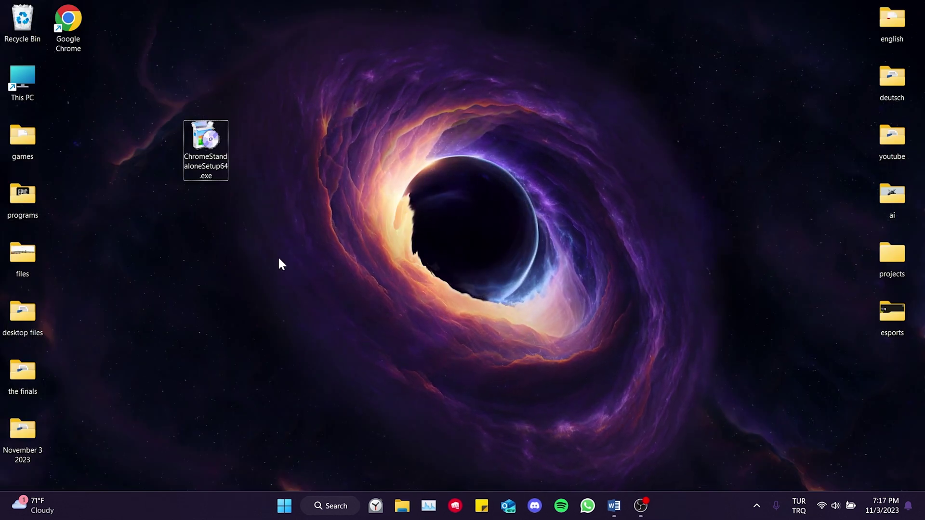
double_click(68, 26)
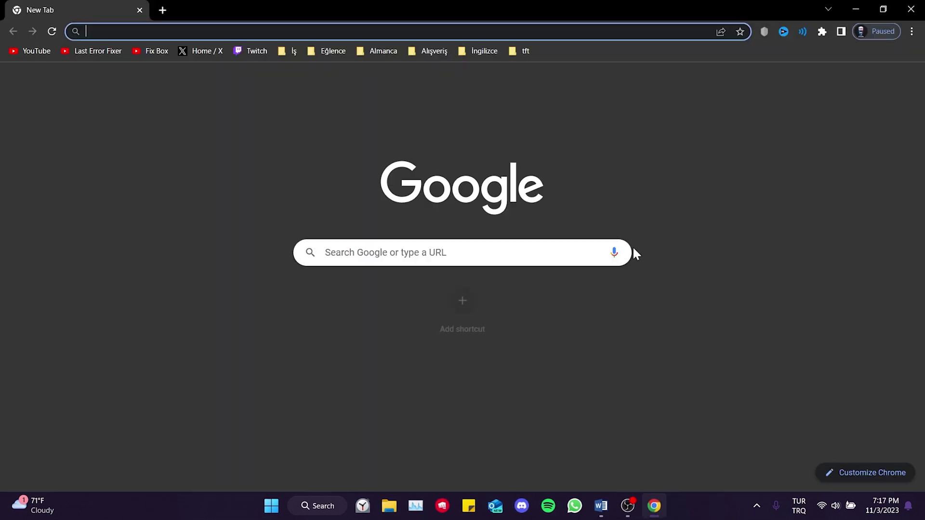
left_click(155, 27)
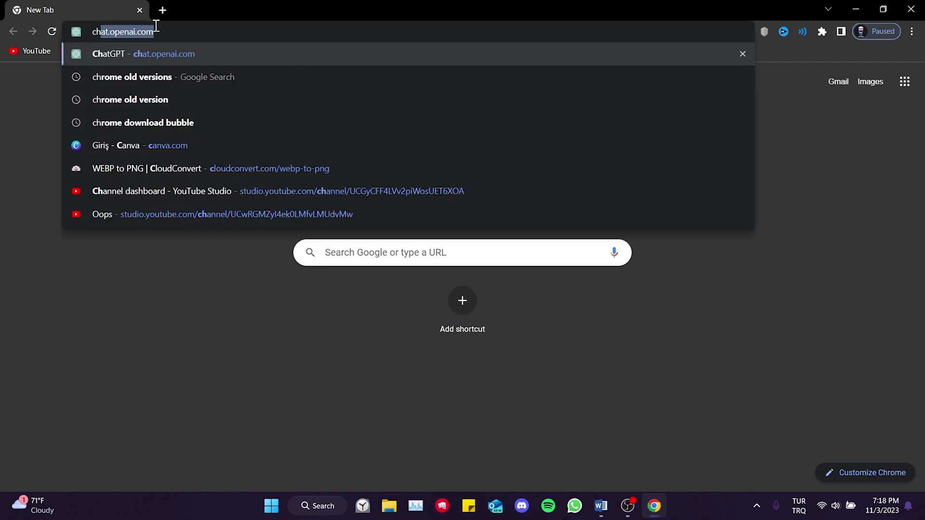
type("chrome old versions")
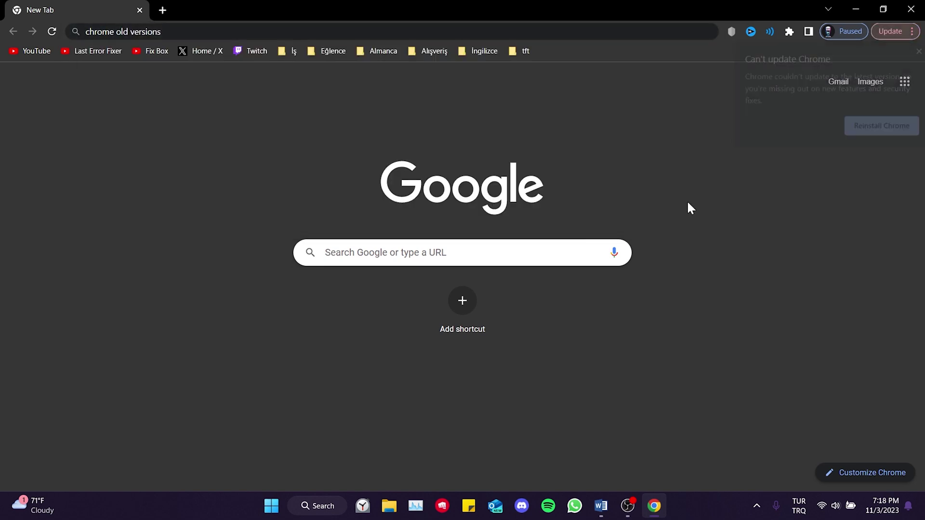
left_click(181, 32)
type("chr")
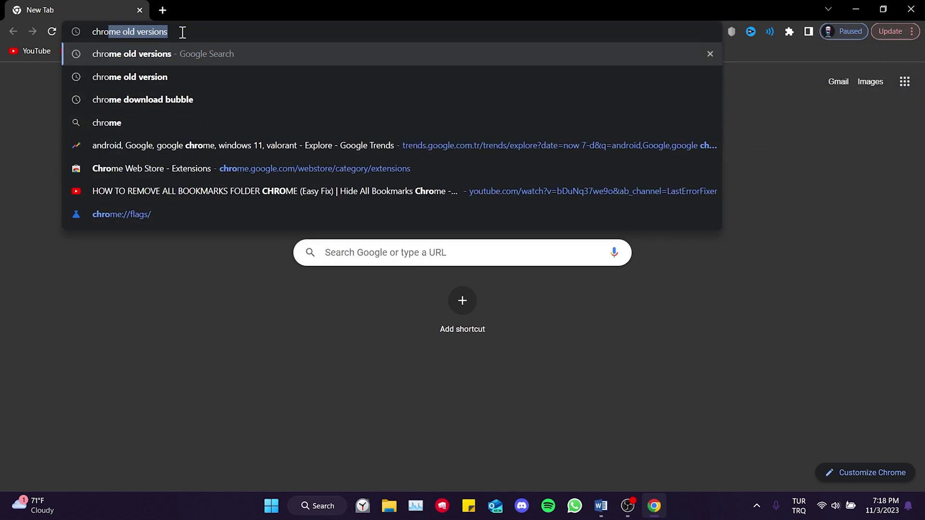
type("ome:")
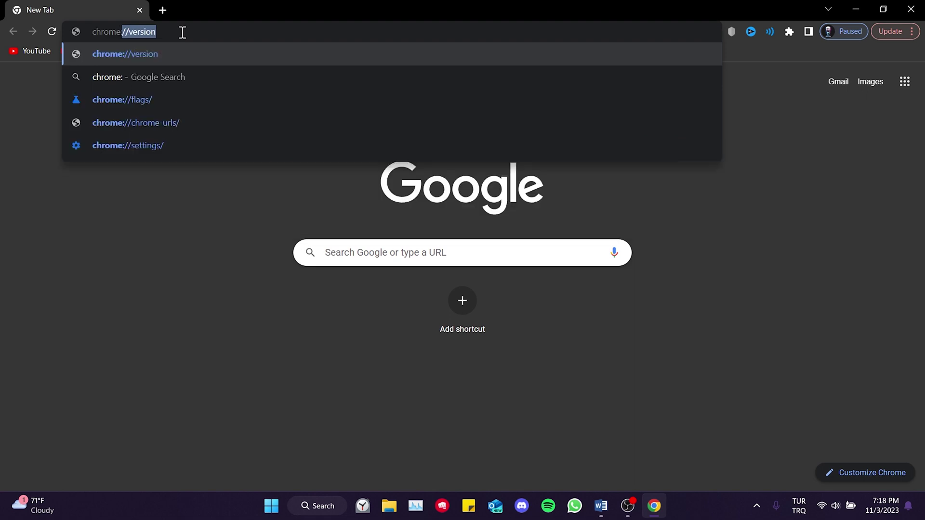
type("//flasg")
key("BackSpace")
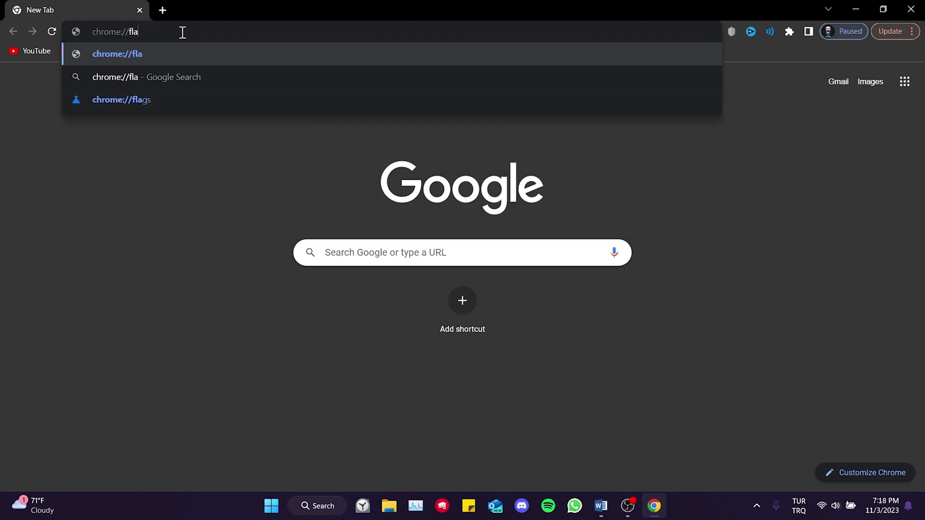
type("gs")
key("Return")
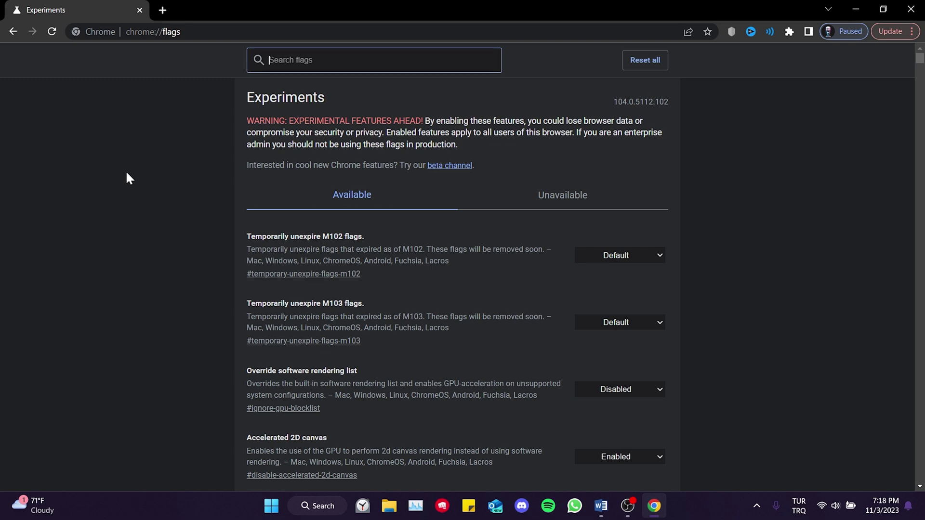
Step: Search the flags for 'download' to locate Enable download bubble
left_click(286, 63)
type("do")
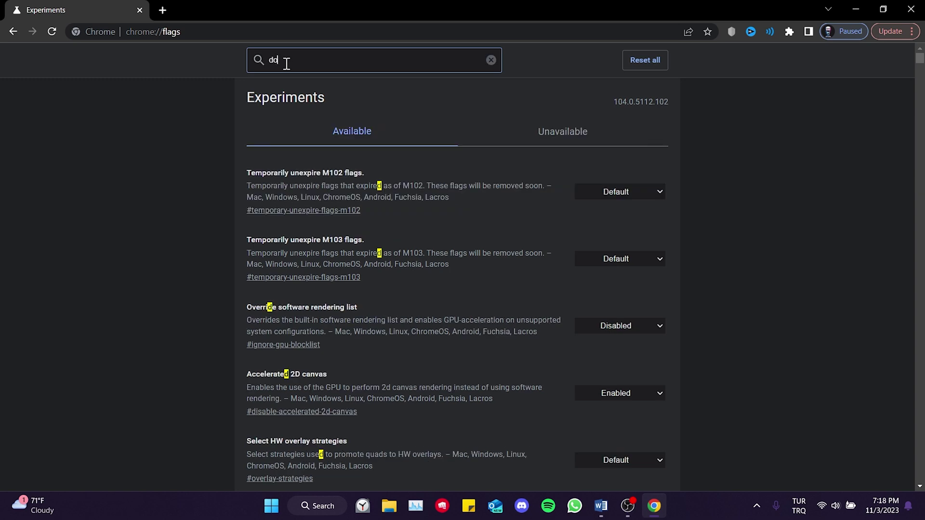
type("wnload")
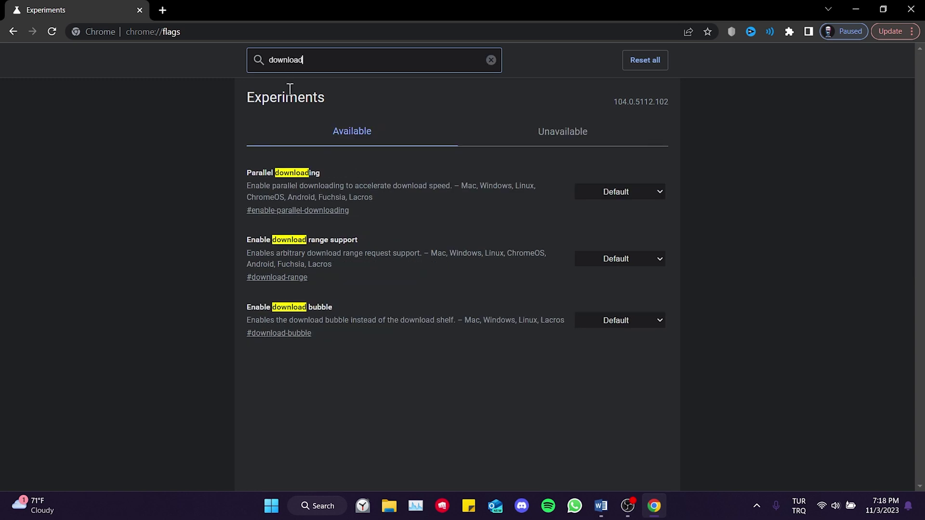
left_click(209, 267)
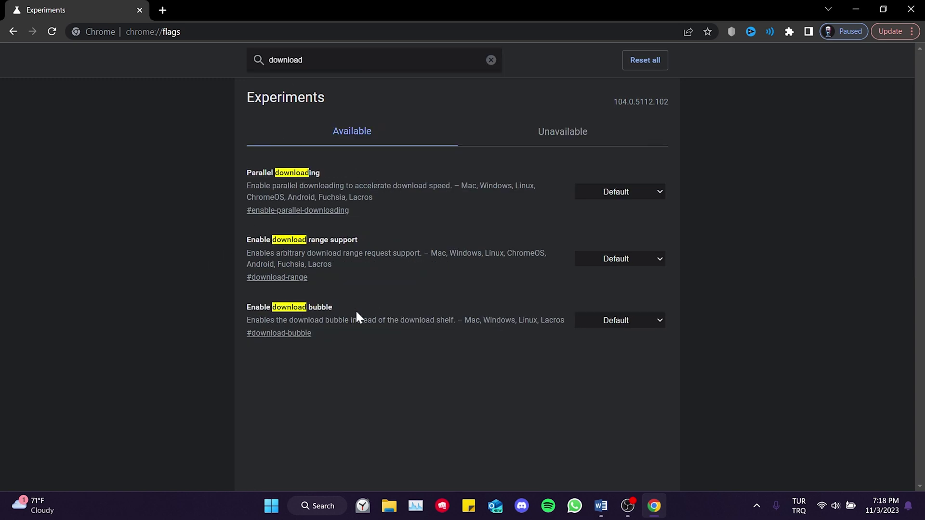
left_click_drag(355, 309, 248, 311)
left_click(243, 345)
Step: Set the Enable download bubble flag to Disabled (after briefly choosing Enabled)
left_click(620, 319)
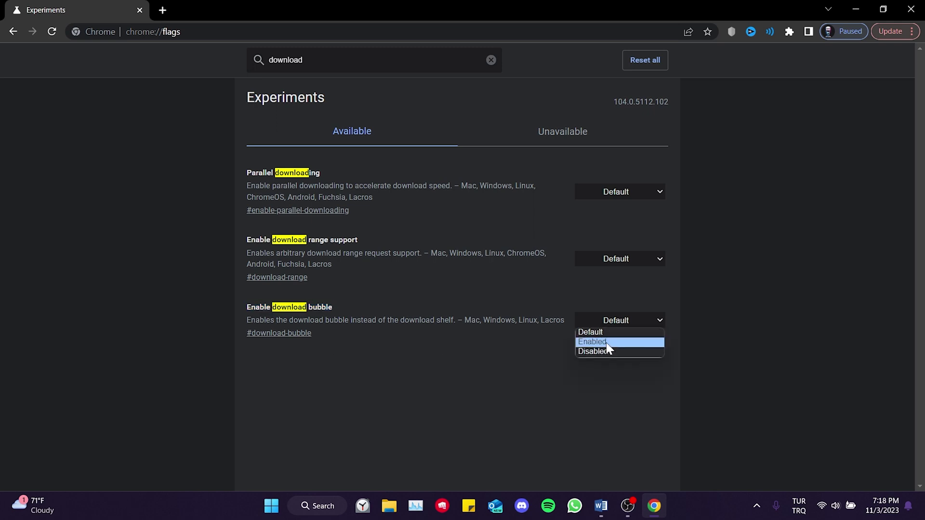
left_click(608, 343)
left_click(620, 325)
left_click(618, 353)
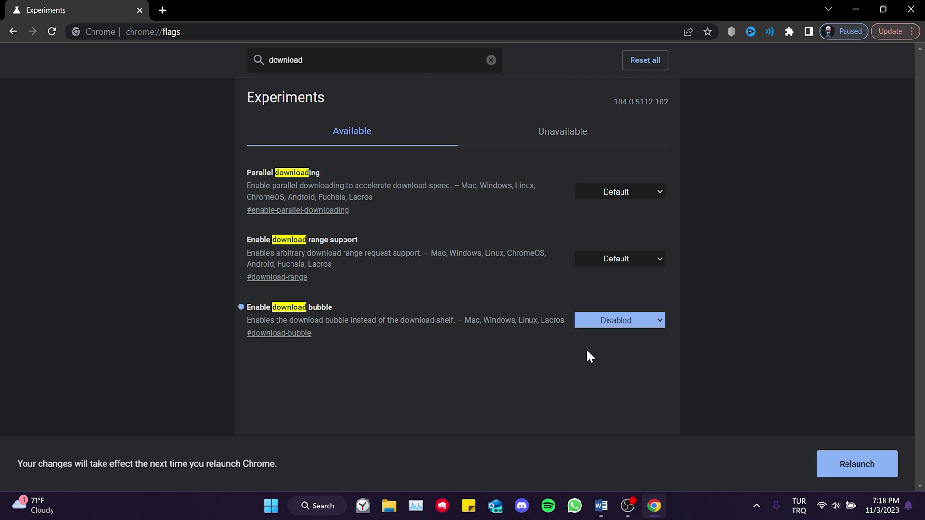